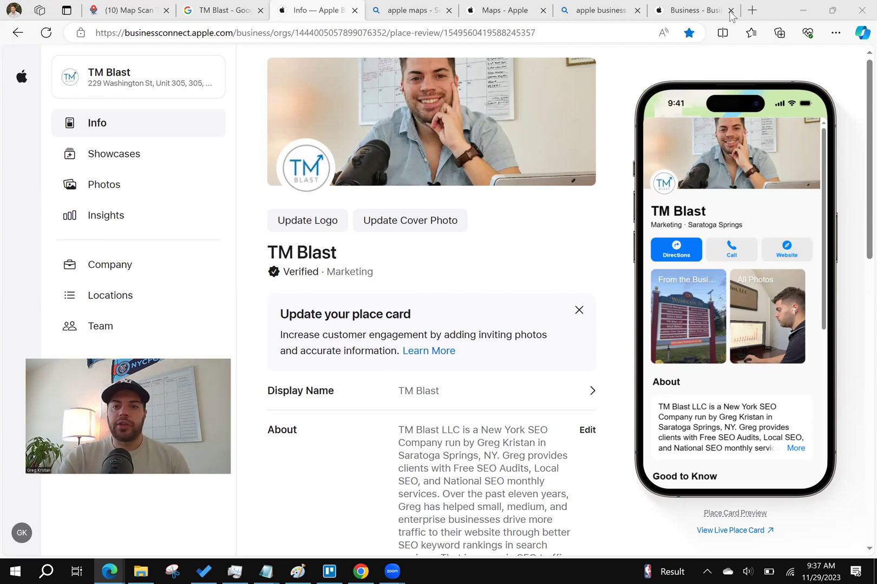
Switch to the Apple Business Connect marketing page and skim its explanation of Apple Maps place cards.
click(688, 6)
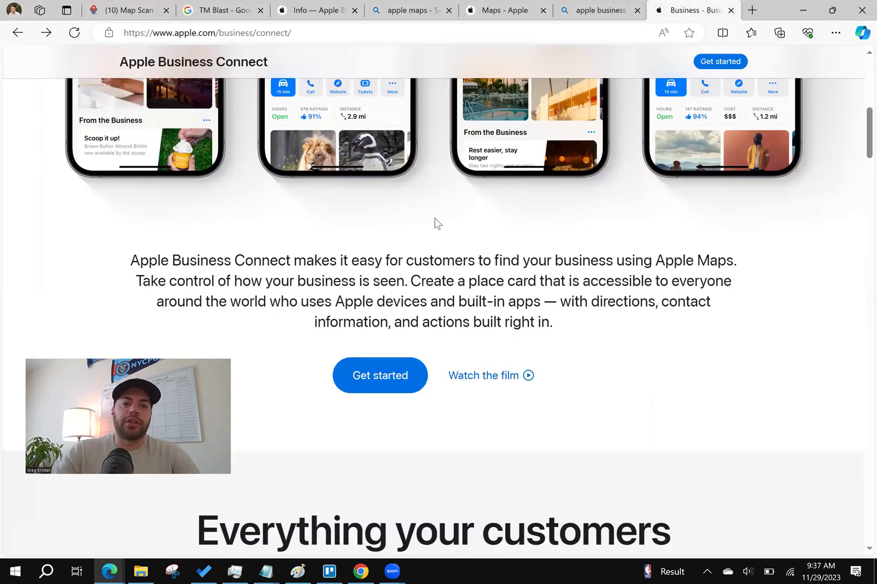
scroll(437, 223, up, 4)
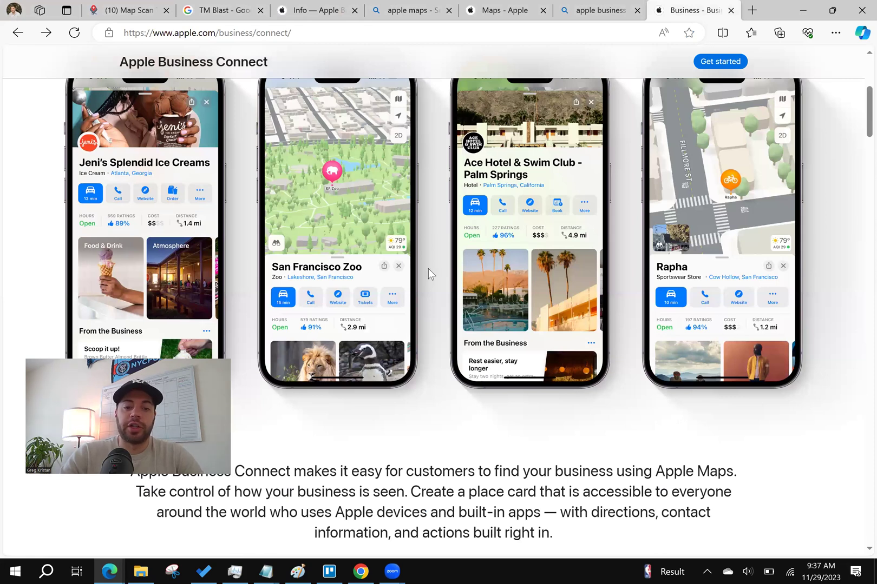
scroll(429, 303, down, 3)
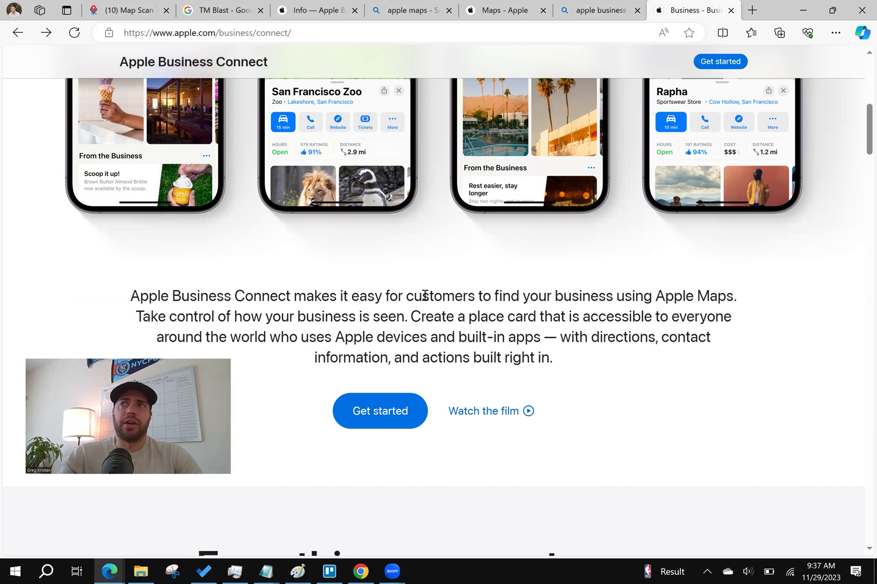
Go back to TM Blast's Info page and review its place-card preview, About text and photos.
click(310, 13)
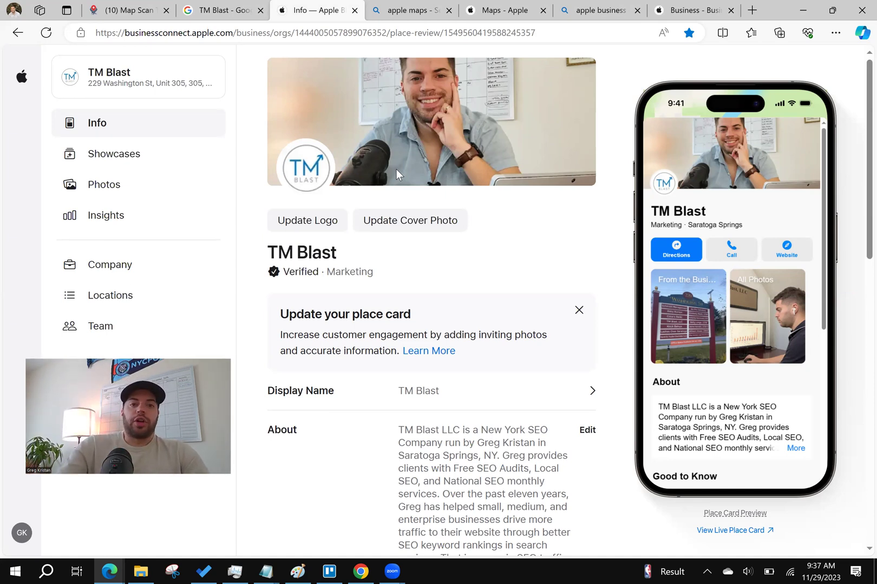
scroll(364, 217, down, 1)
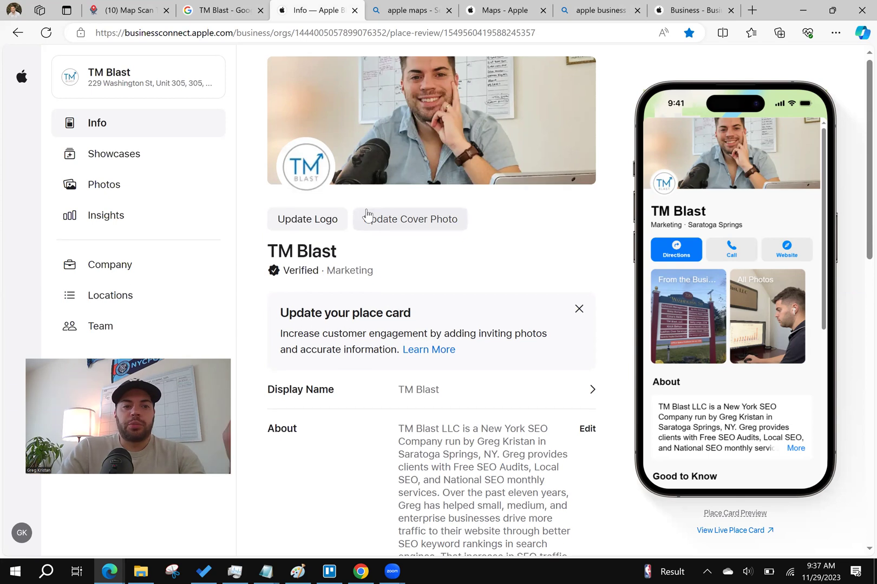
scroll(683, 284, down, 5)
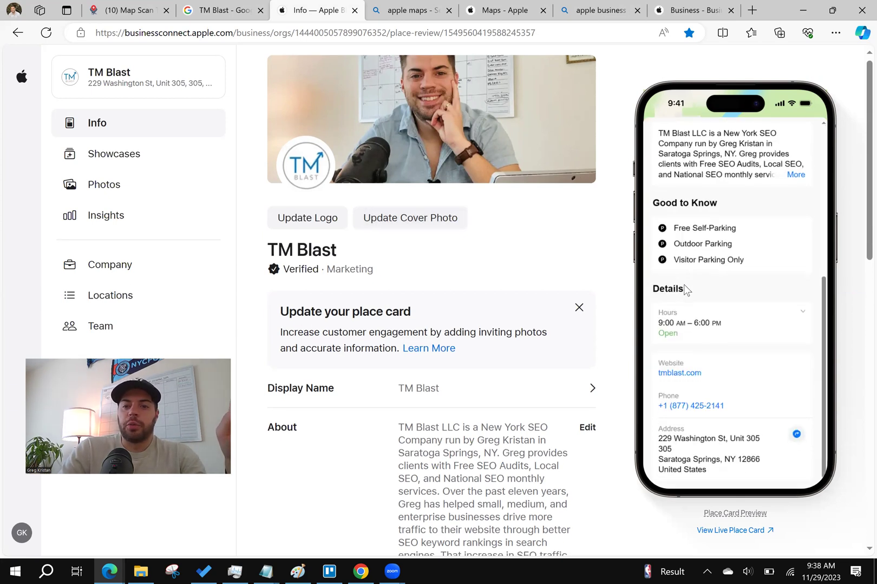
scroll(685, 290, up, 5)
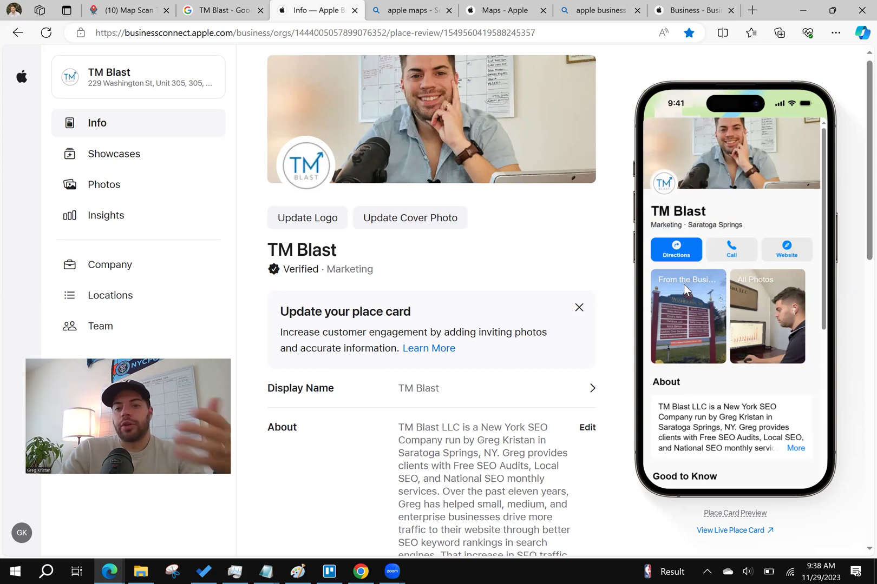
scroll(683, 284, down, 1)
scroll(683, 284, down, 4)
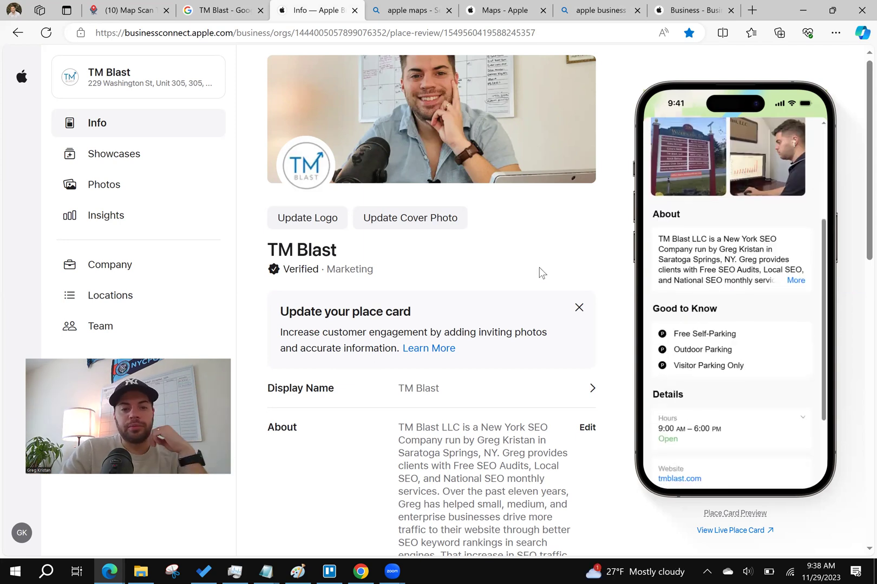
scroll(540, 273, up, 1)
scroll(540, 272, down, 4)
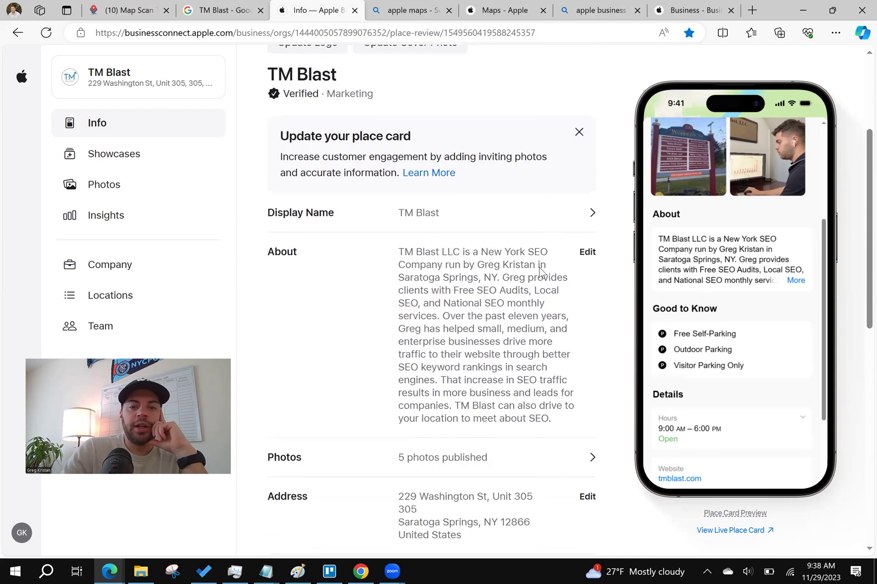
Read TM Blast's About description in the editor, then cancel without changing it.
click(585, 248)
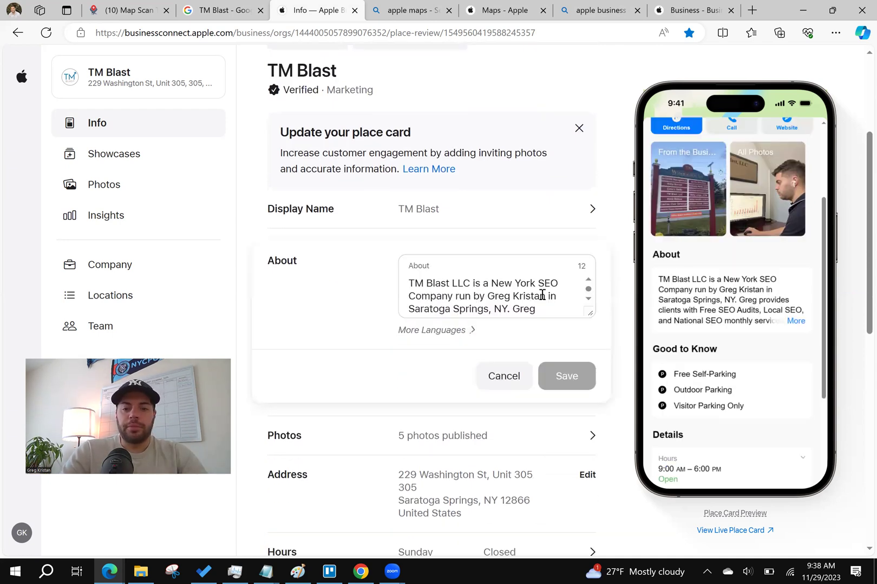
scroll(543, 295, down, 4)
scroll(543, 295, down, 2)
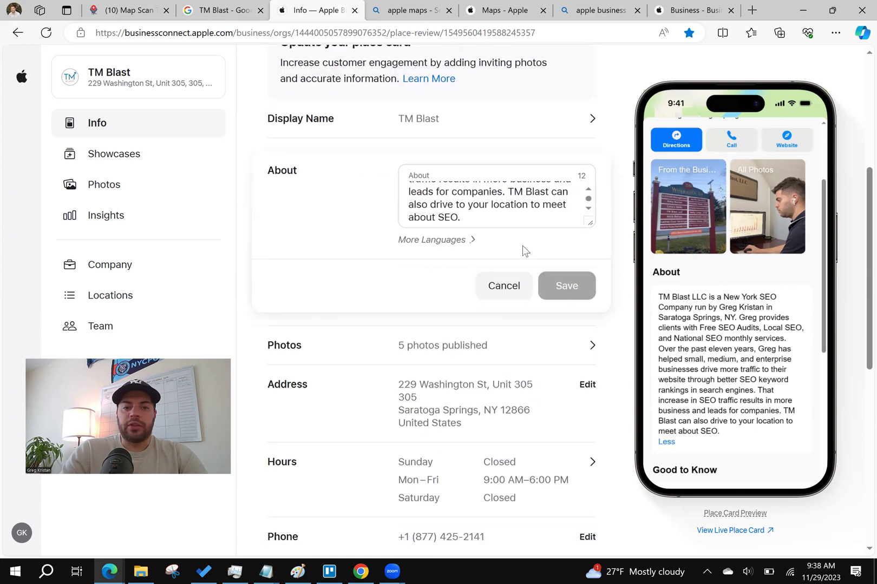
scroll(515, 223, up, 4)
scroll(514, 223, up, 1)
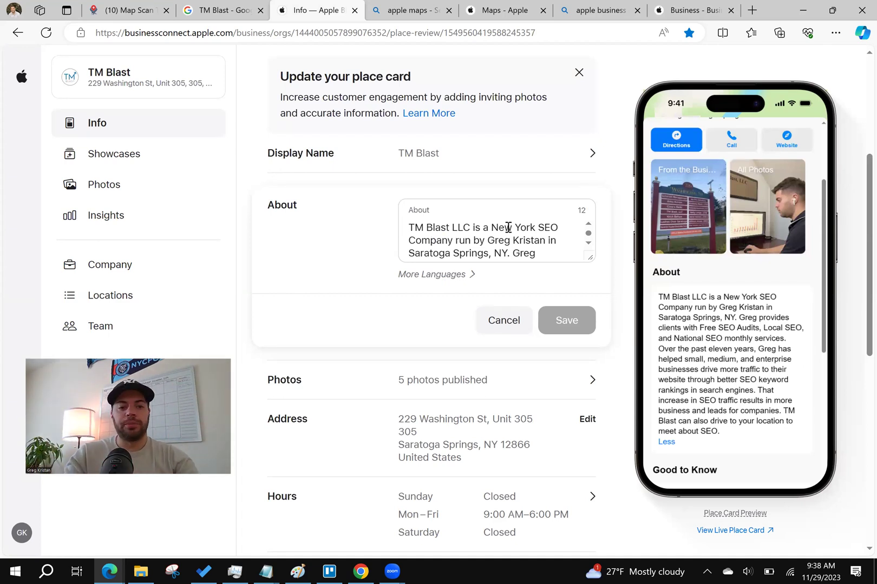
click(507, 329)
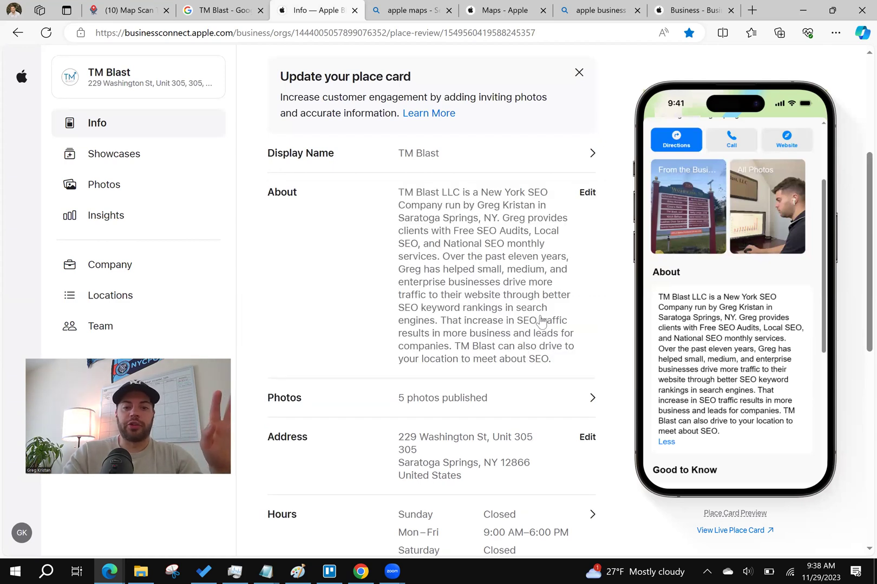
scroll(570, 322, down, 1)
View the caption and alt text of photo IMG_4087.jpg, then return to the Info page.
click(579, 355)
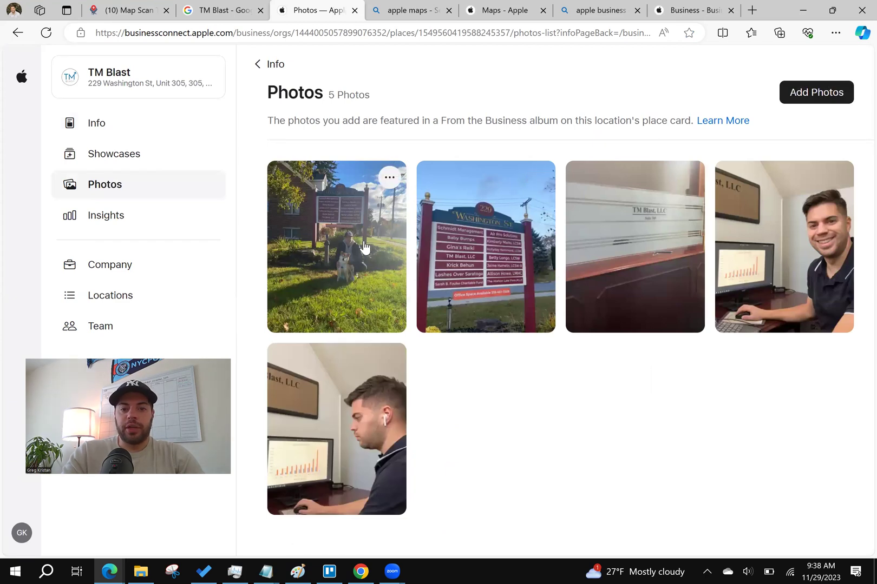
click(466, 211)
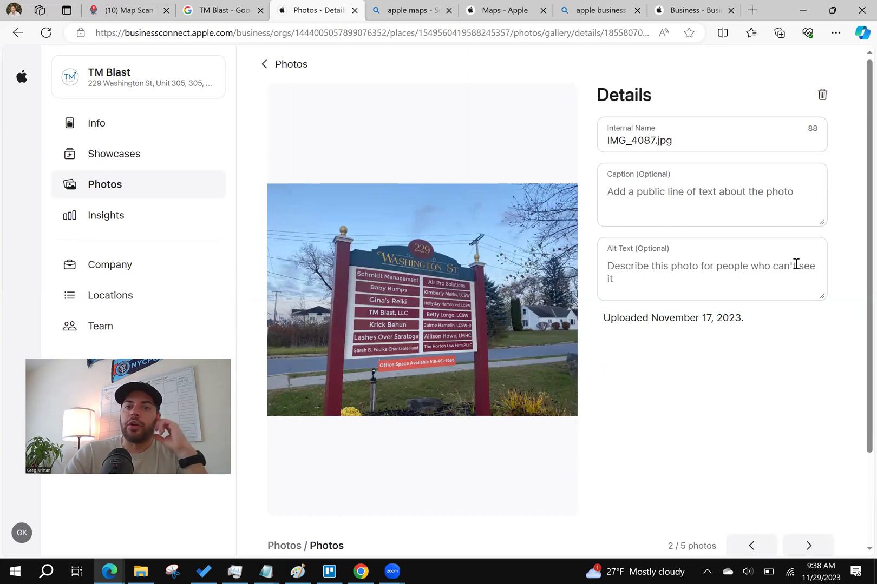
click(139, 125)
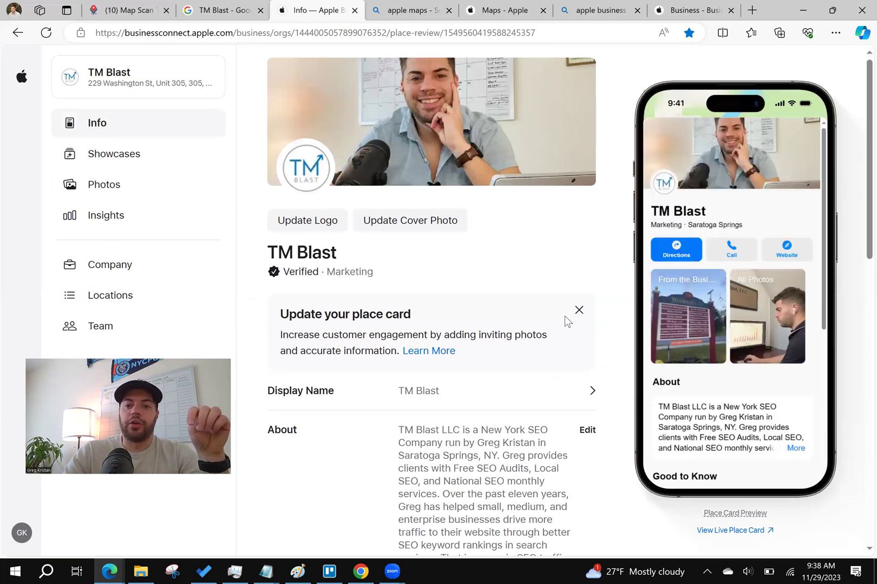
scroll(754, 314, down, 2)
scroll(489, 276, down, 7)
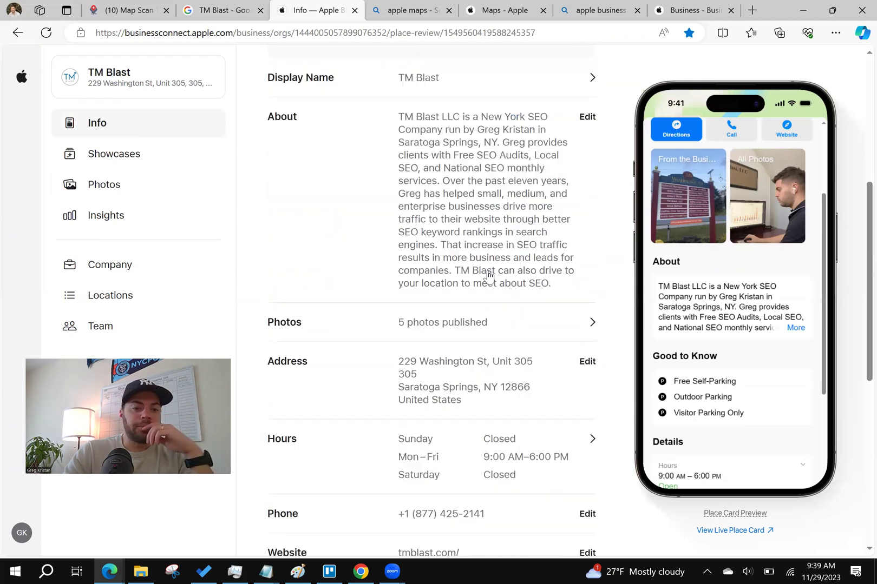
scroll(489, 276, down, 1)
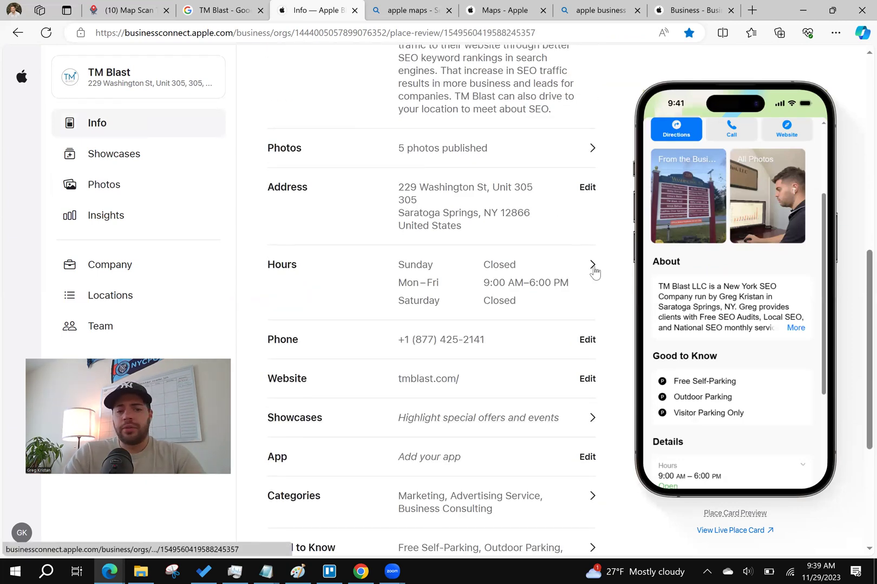
scroll(595, 271, down, 1)
scroll(560, 279, down, 1)
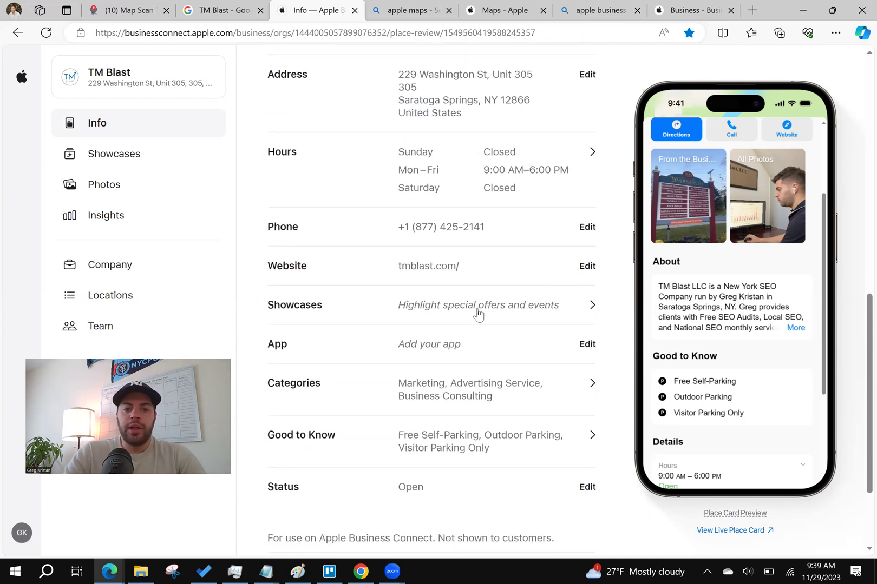
Open the Insurance SEO showcase and review its photo, heading, body, action and 12/02–12/31/2023 schedule.
click(581, 306)
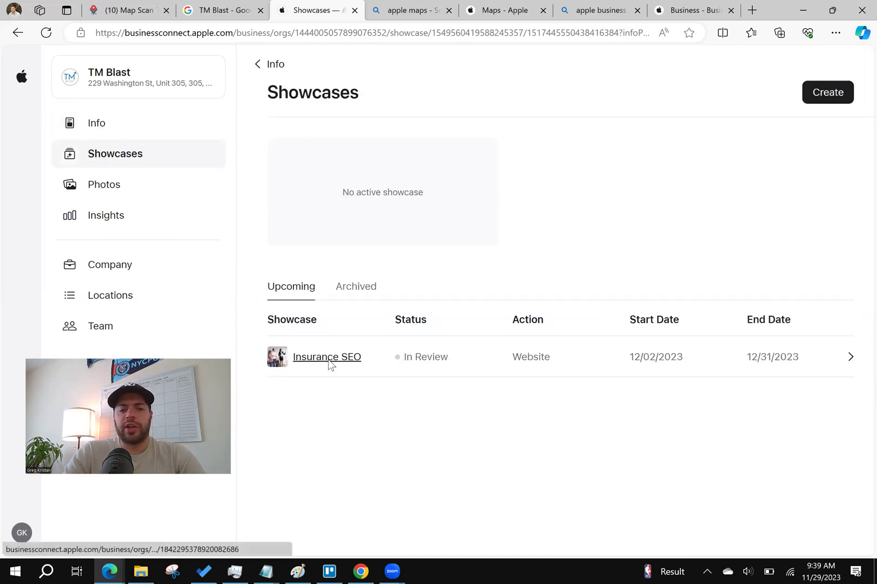
click(328, 359)
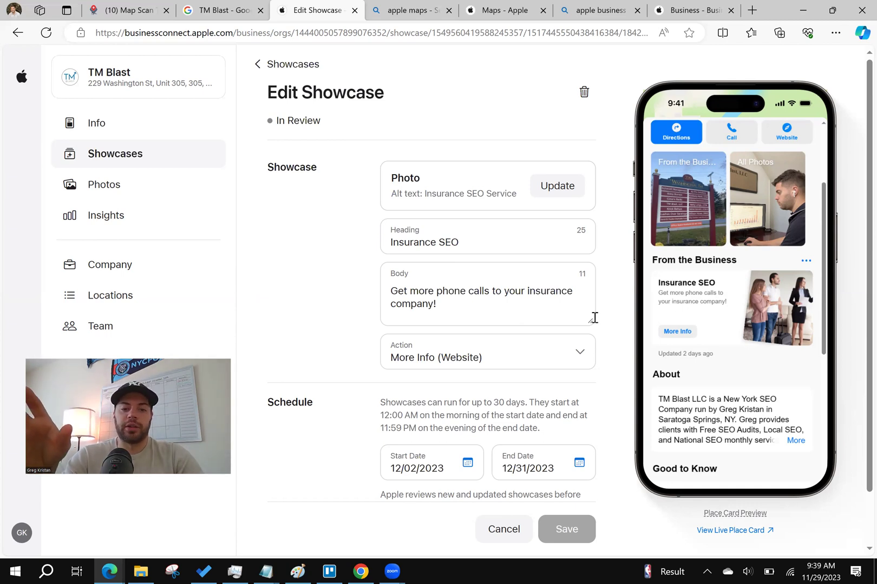
scroll(593, 317, down, 2)
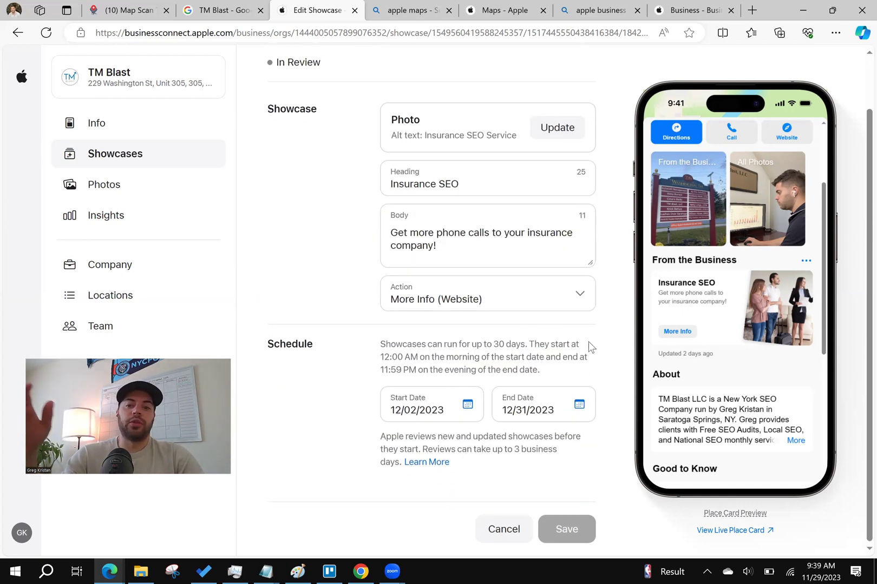
scroll(666, 317, up, 1)
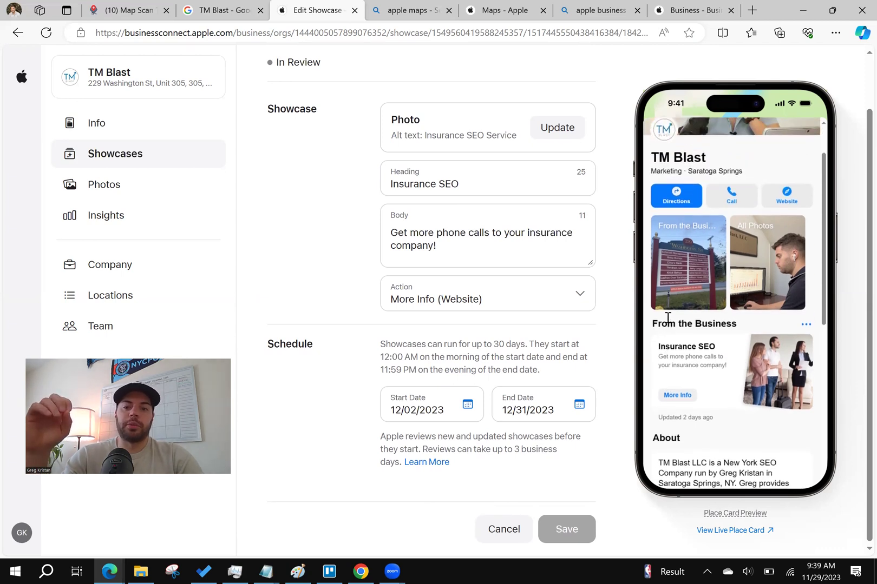
scroll(666, 318, down, 1)
scroll(667, 318, down, 1)
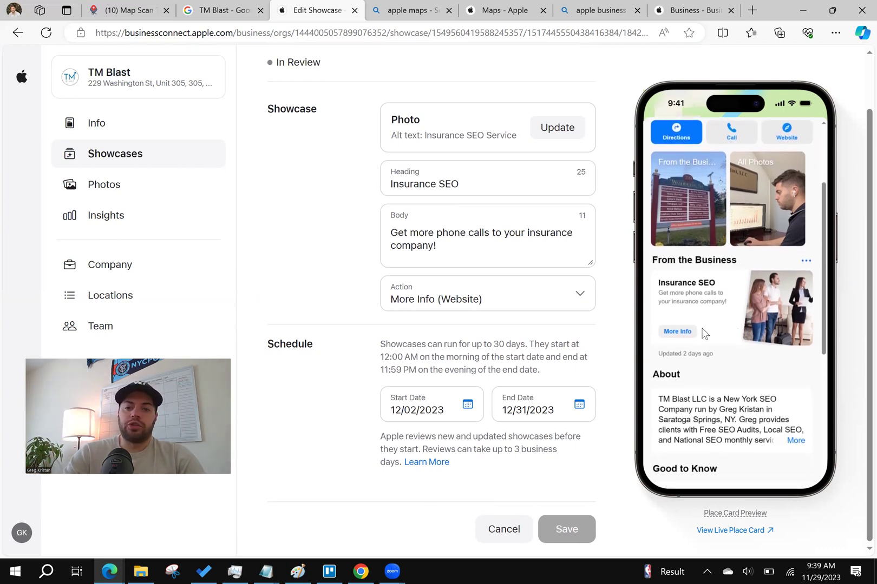
scroll(524, 294, up, 1)
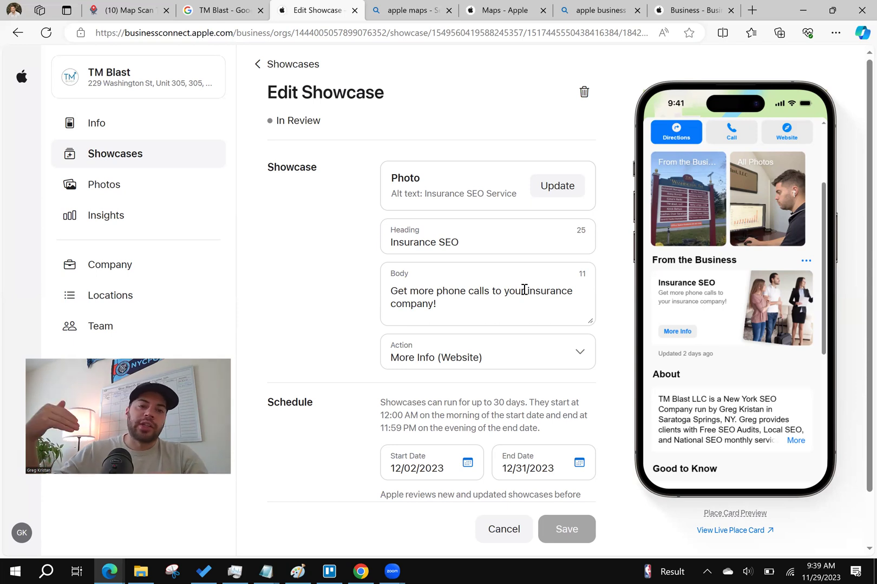
click(556, 361)
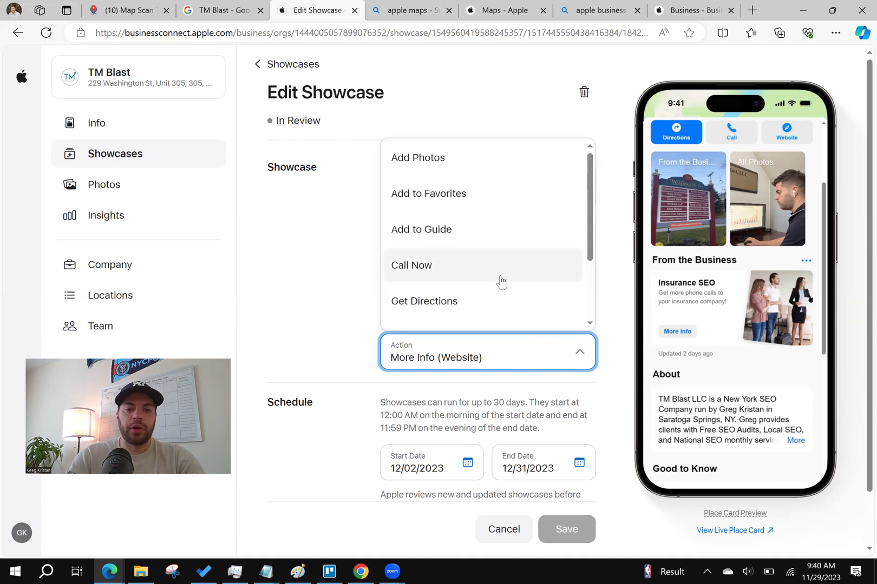
scroll(501, 280, down, 2)
scroll(520, 231, down, 1)
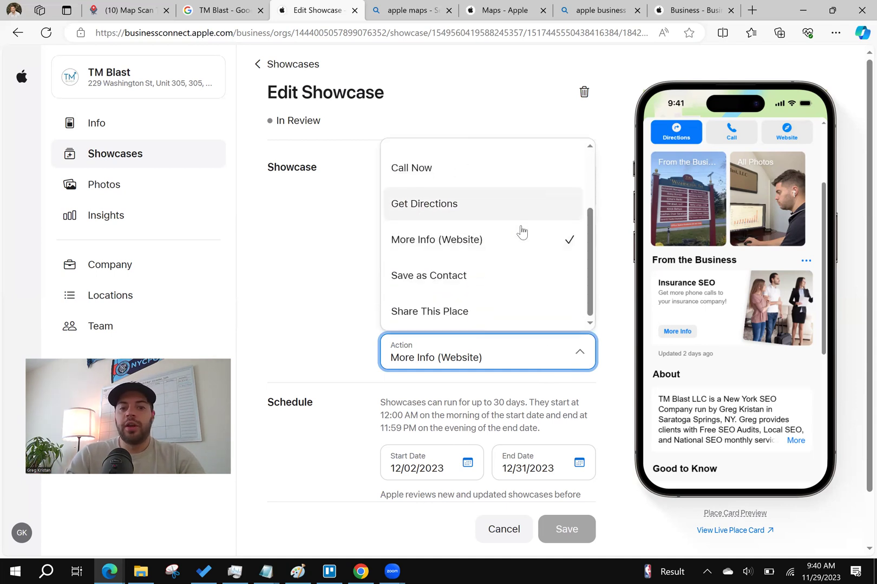
scroll(520, 232, up, 3)
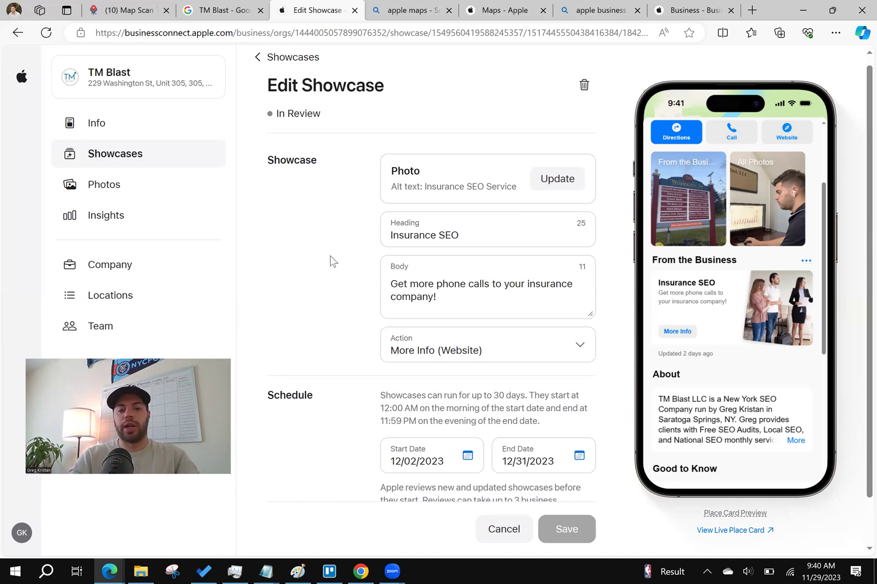
Cancel the showcase edit and review Good to Know, with Free Self-Parking and Outdoor Parking selected.
click(510, 532)
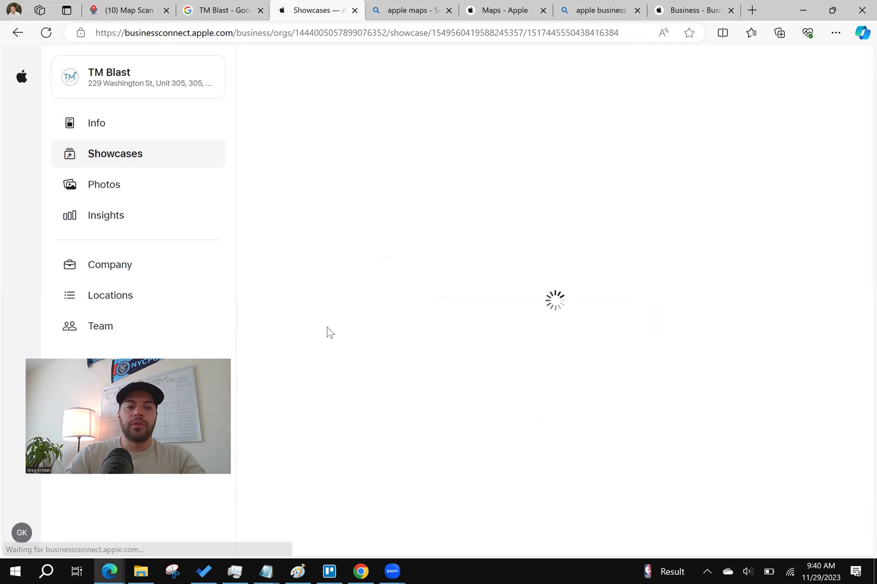
click(150, 128)
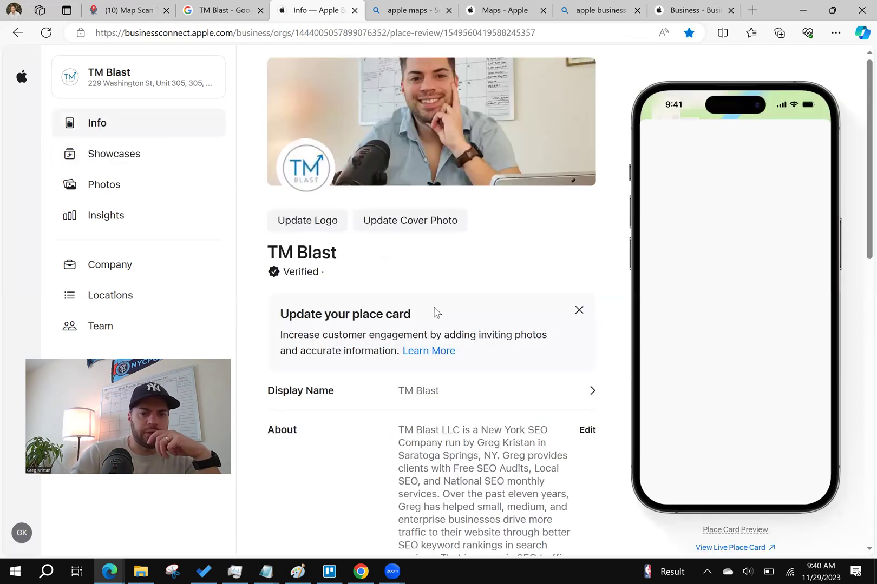
scroll(435, 312, down, 10)
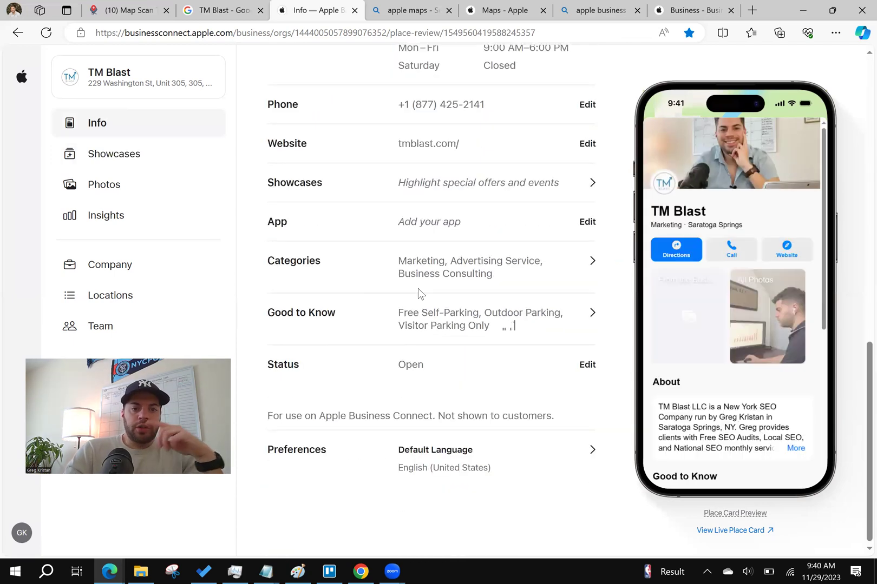
click(590, 319)
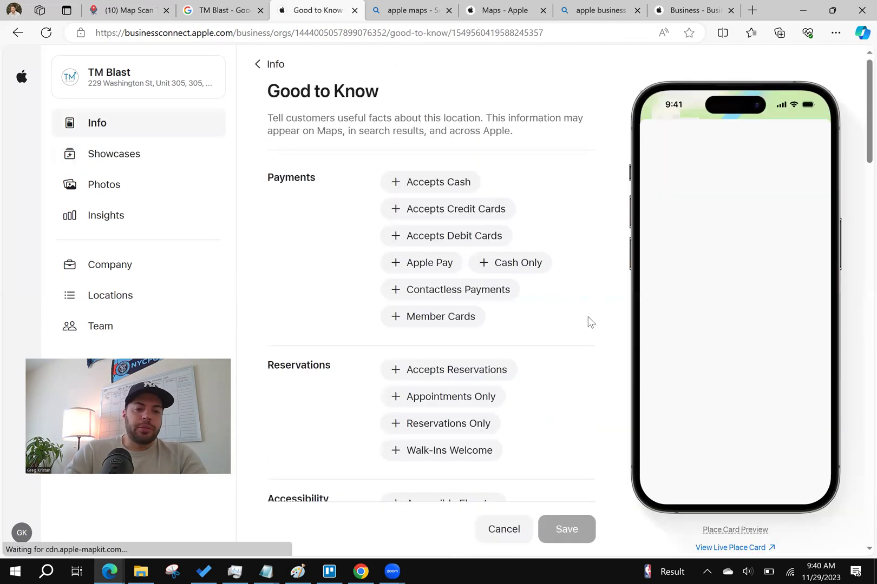
scroll(593, 299, down, 12)
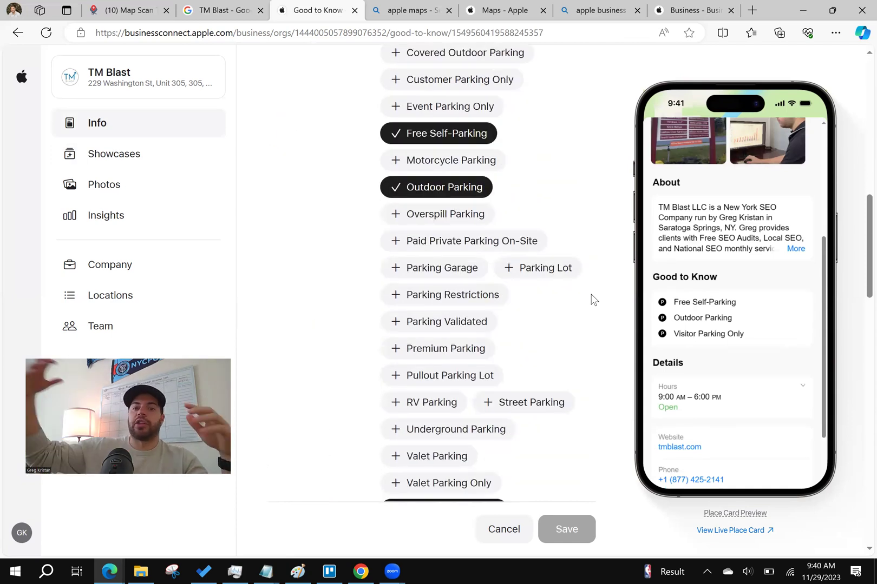
scroll(593, 299, up, 8)
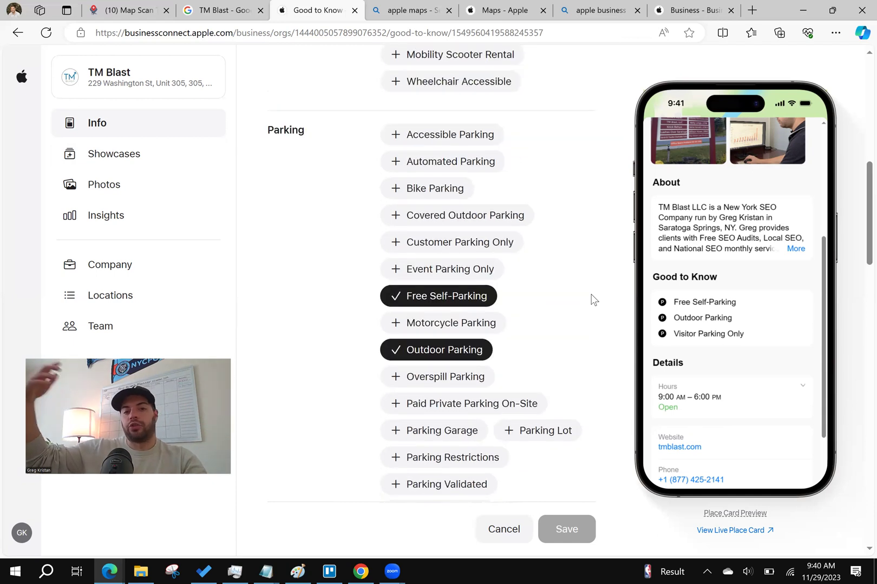
scroll(593, 299, up, 3)
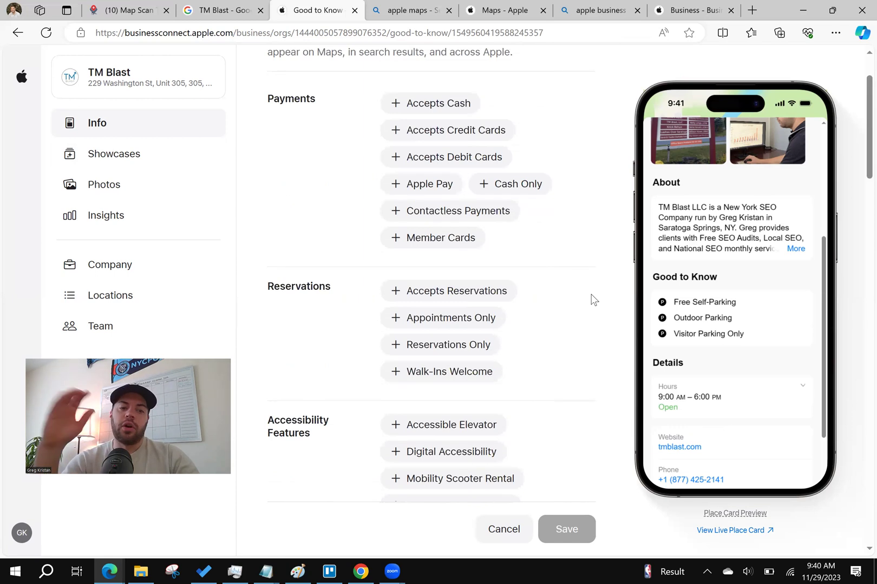
scroll(593, 300, up, 1)
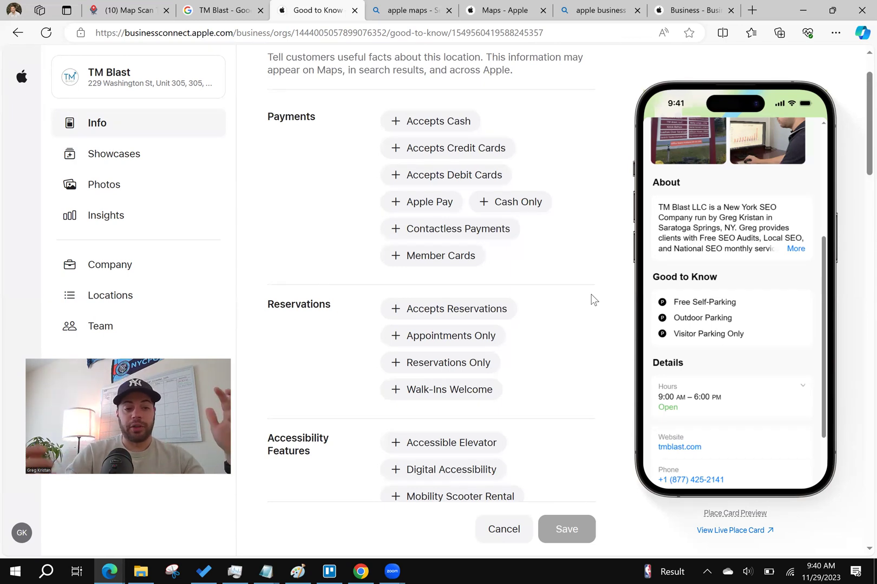
Leave Good to Know unsaved and scroll TM Blast's Info page back to its cover photo.
click(103, 128)
scroll(433, 271, down, 12)
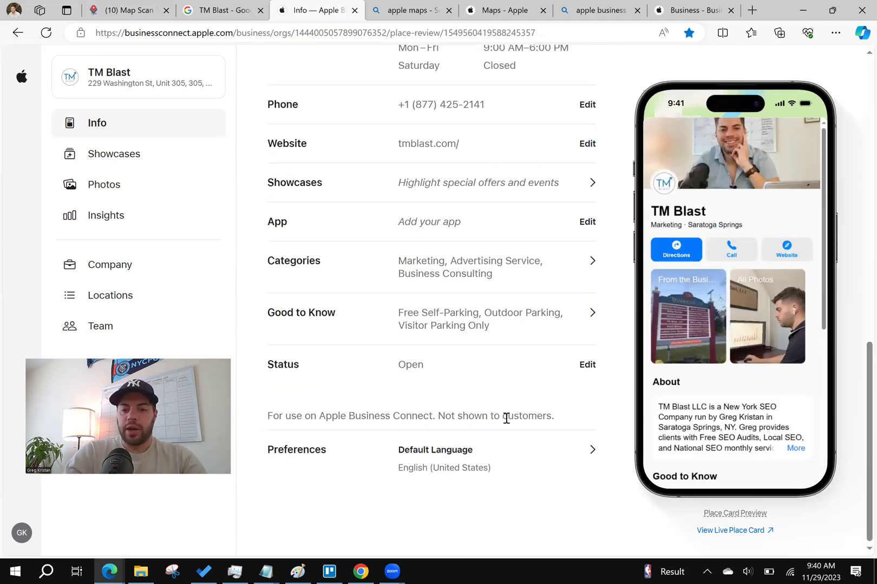
scroll(543, 355, up, 10)
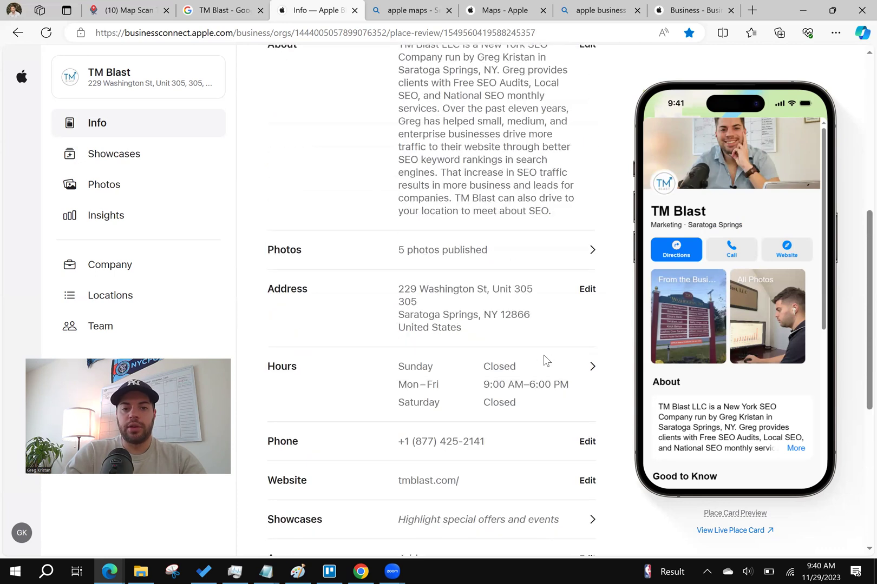
scroll(543, 357, up, 2)
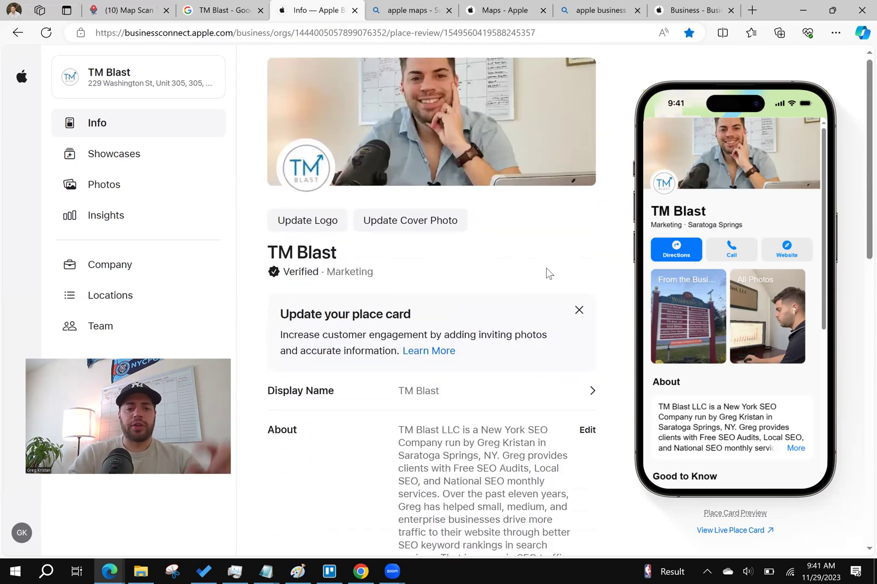